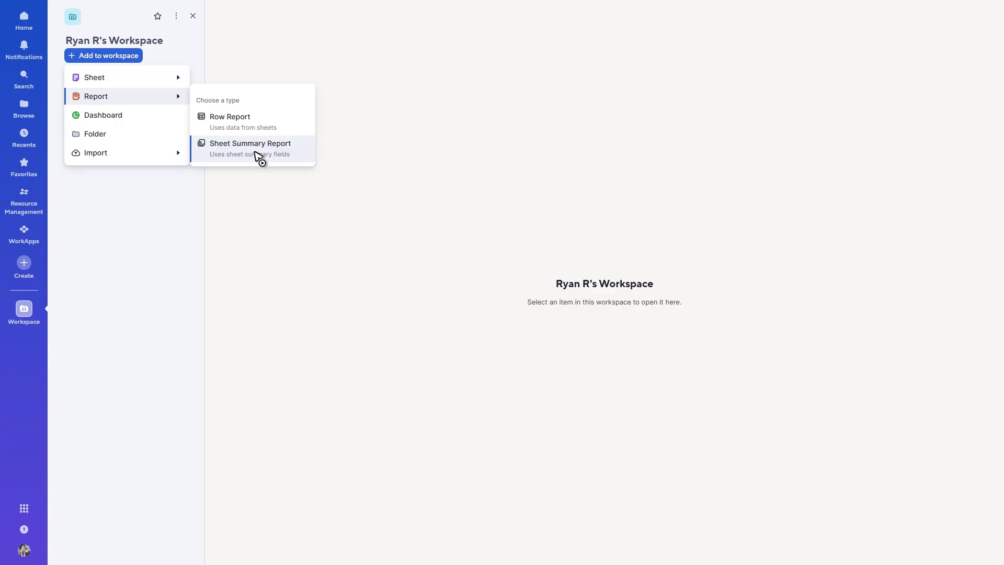
Step: Create a sheet summary report in the workspace with the Source and Destination sheets as its source sheets
left_click(260, 155)
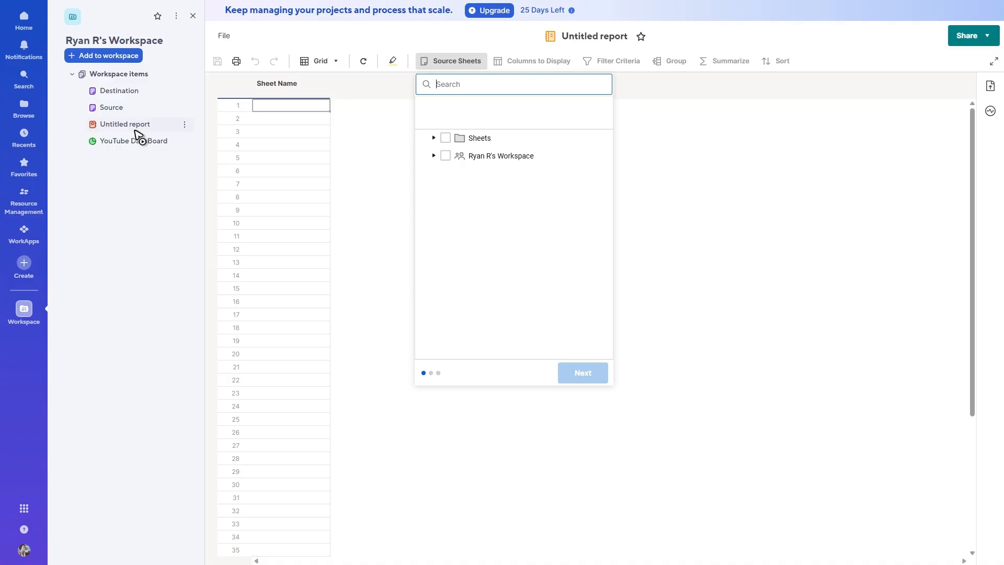
left_click(546, 235)
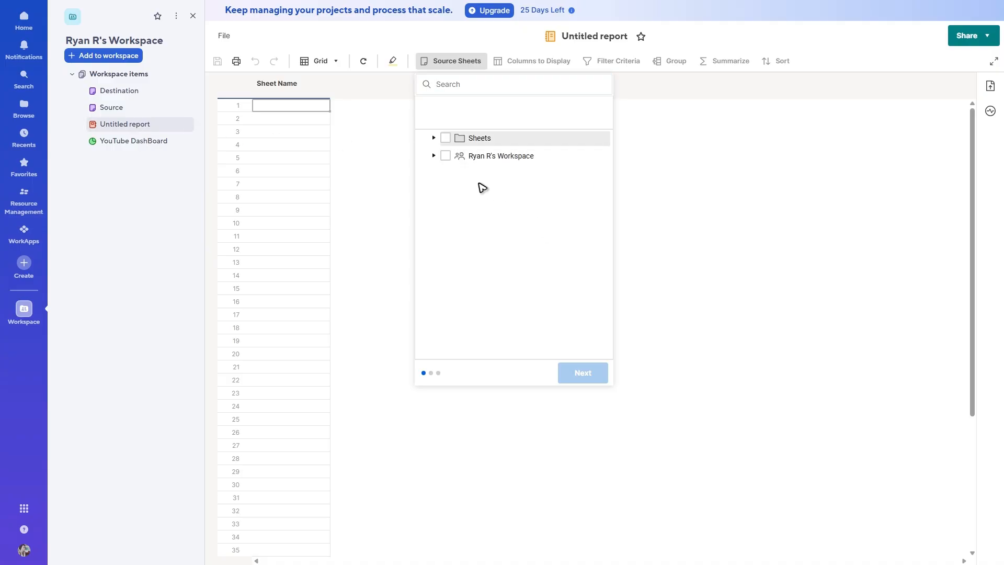
left_click(434, 156)
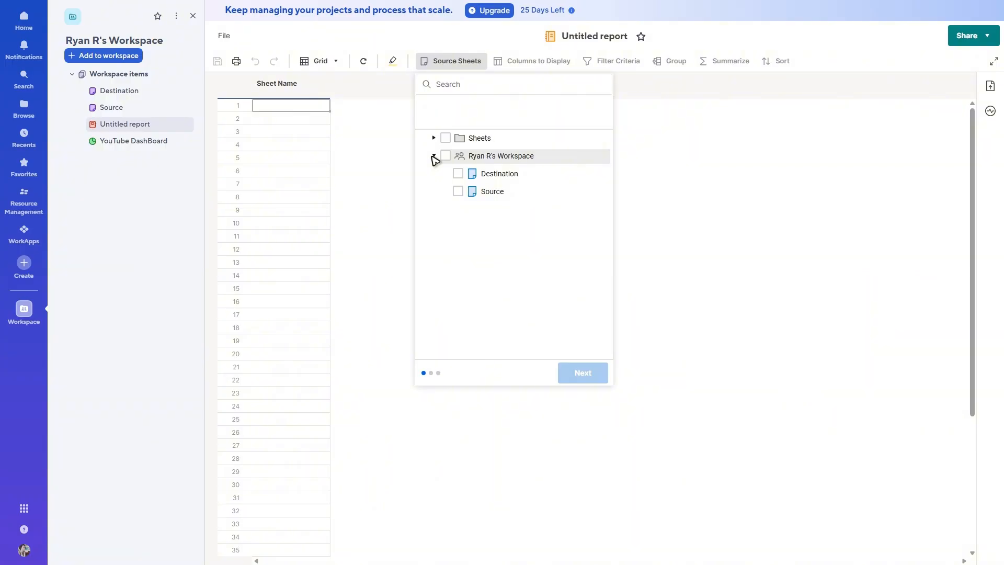
left_click(459, 191)
left_click(458, 173)
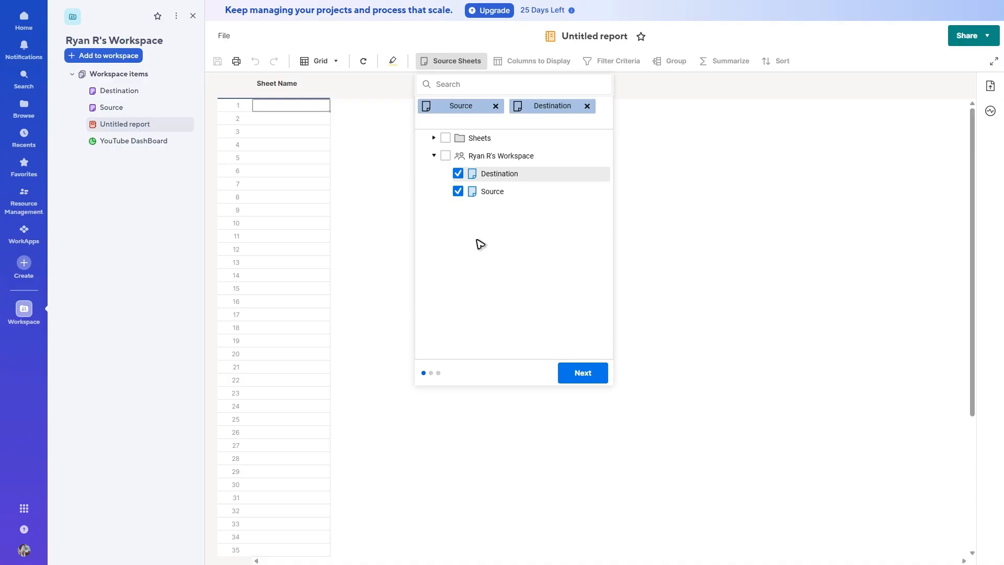
left_click(590, 373)
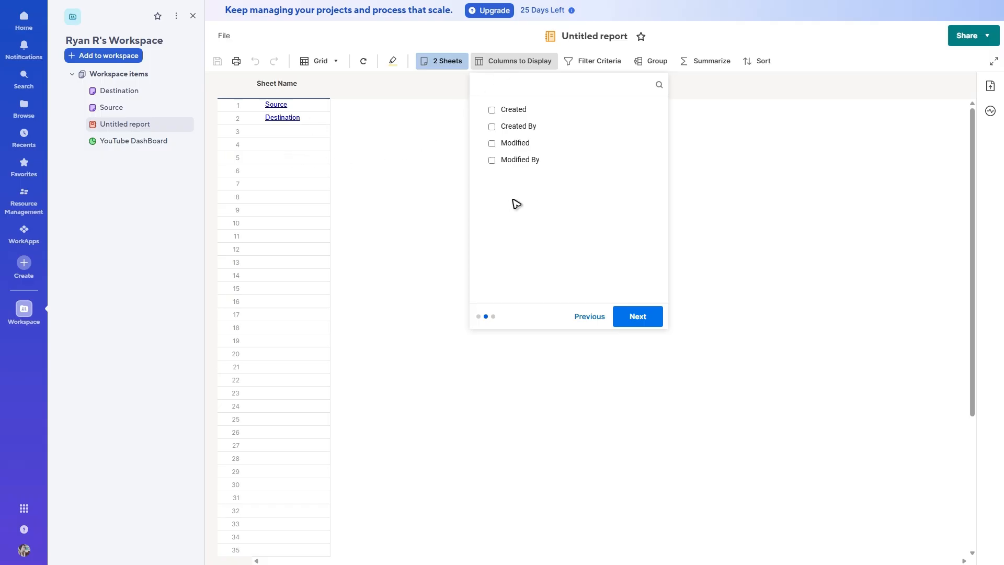
Step: Add the Created, Created By, Modified and Modified By columns to the report's display
left_click(493, 111)
left_click(492, 127)
left_click(492, 144)
left_click(492, 160)
left_click(634, 314)
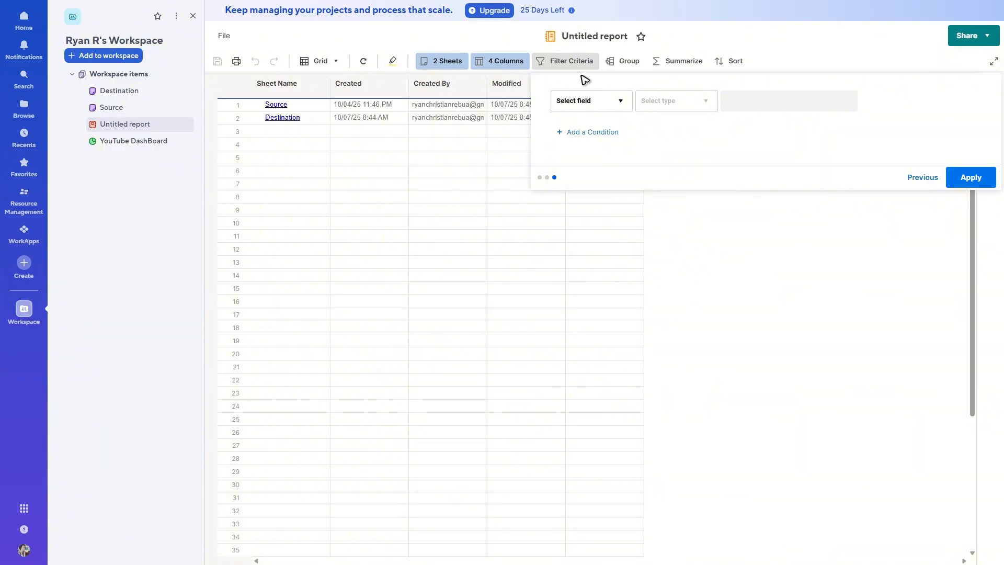
Step: Review the report's filter, group, summarize and sort options without applying any of them
left_click(613, 107)
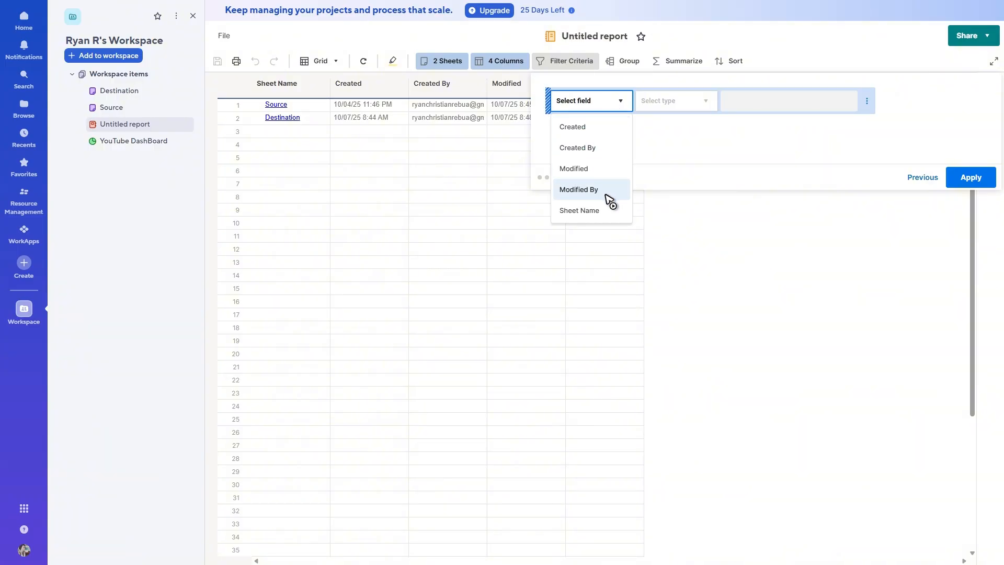
left_click(701, 139)
left_click(627, 62)
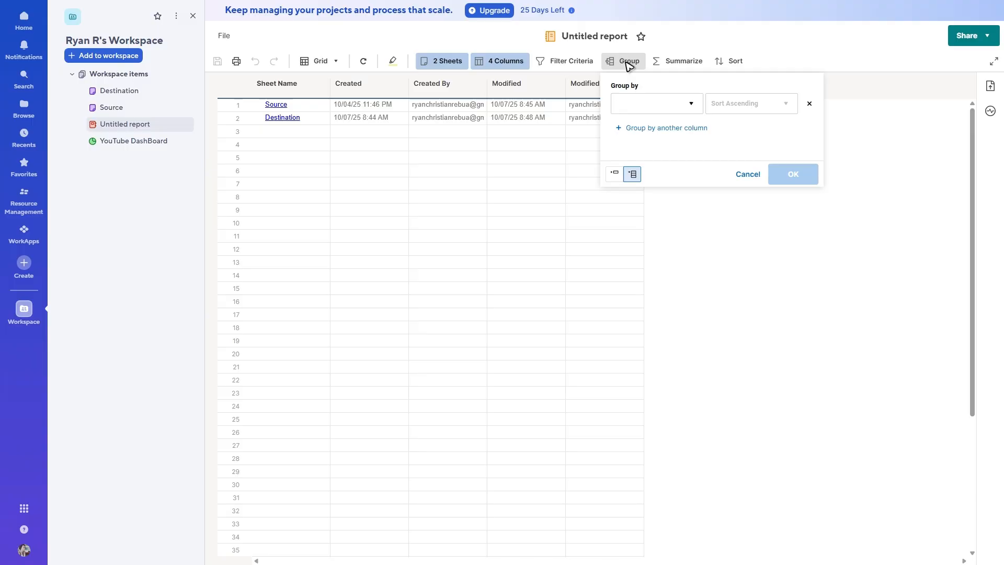
left_click(687, 66)
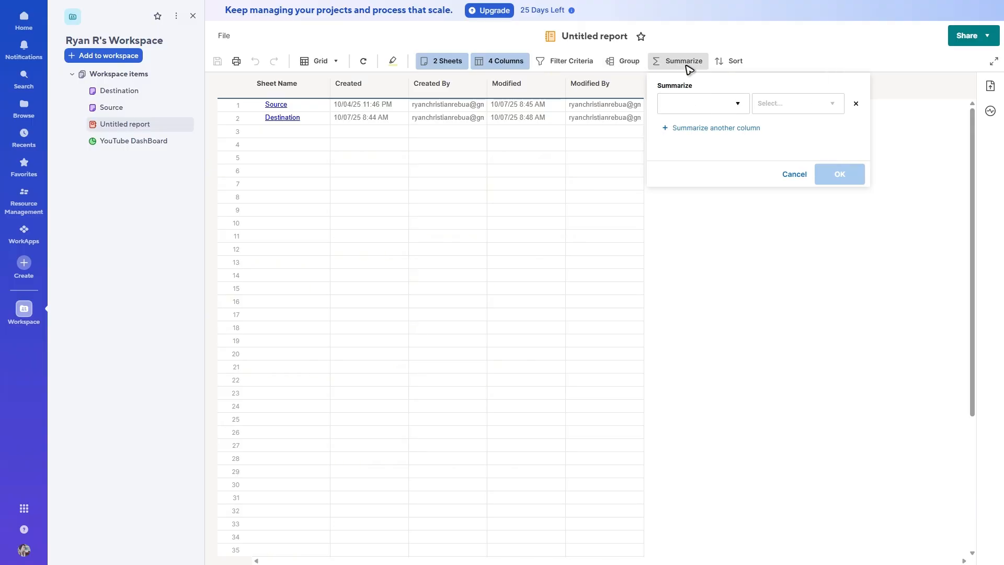
left_click(731, 64)
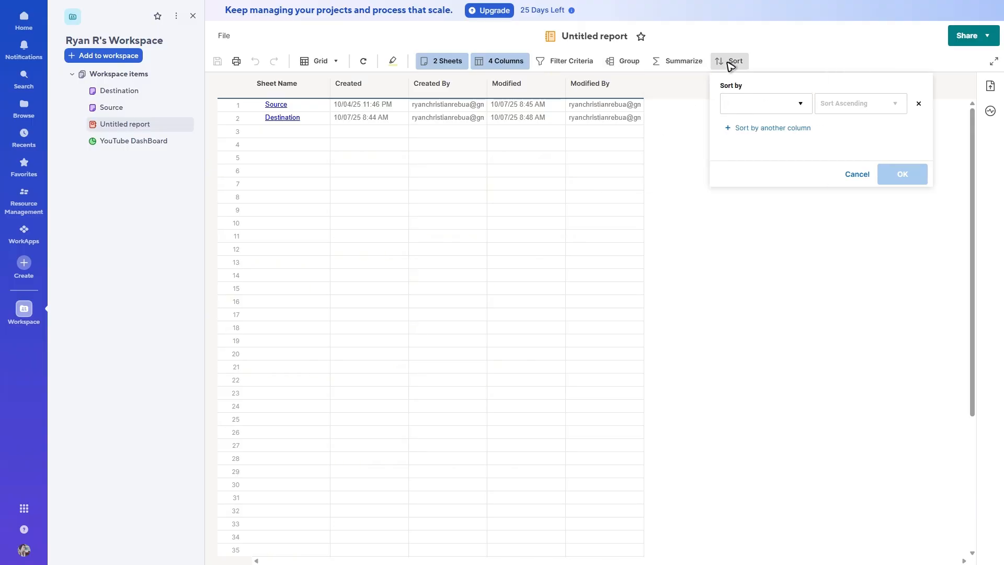
left_click(737, 225)
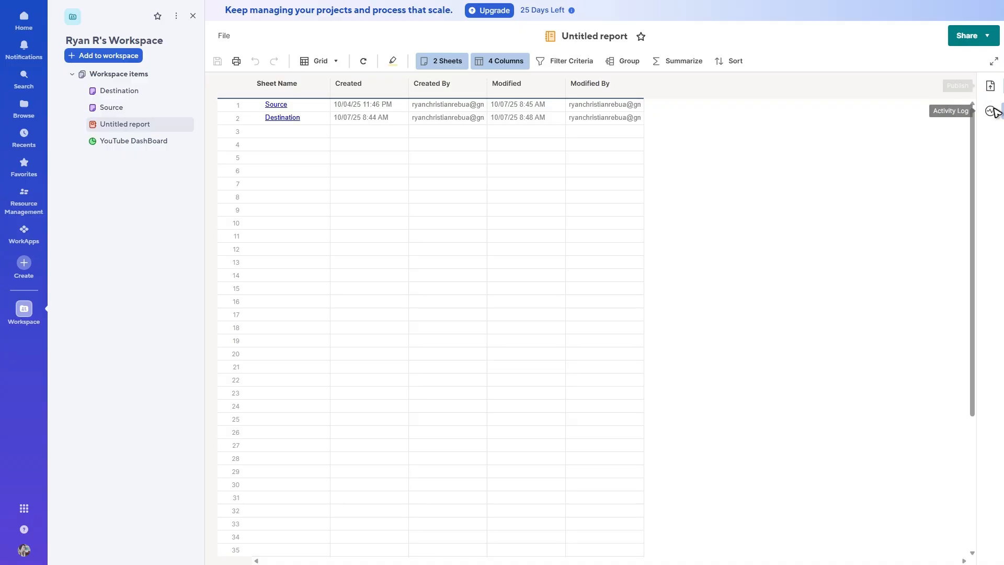
Step: Open sharing for this report only, copy its link, and close the sharing dialog
left_click(987, 37)
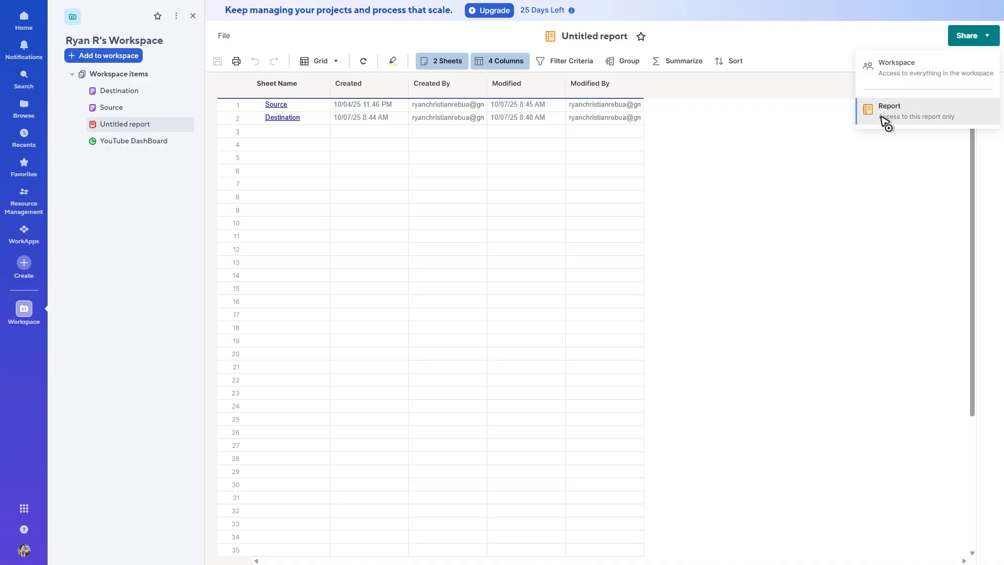
left_click(906, 118)
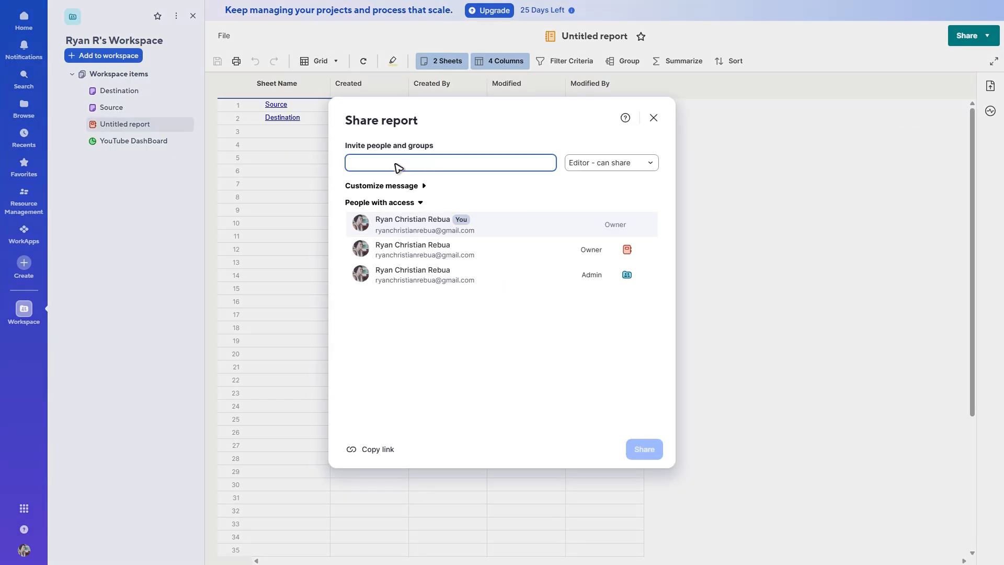
left_click(368, 450)
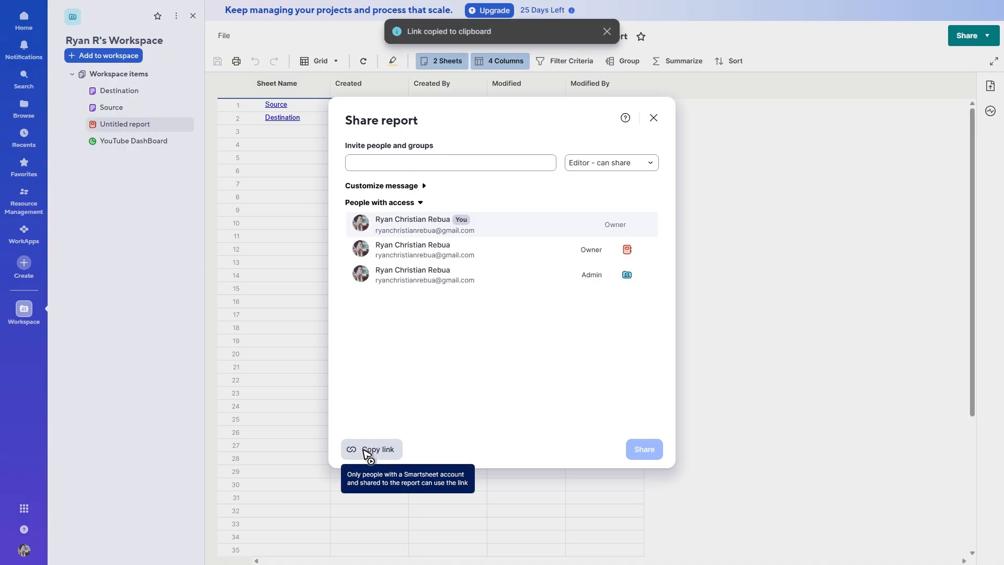
left_click(654, 118)
Step: Add a new row report to the workspace
left_click(102, 56)
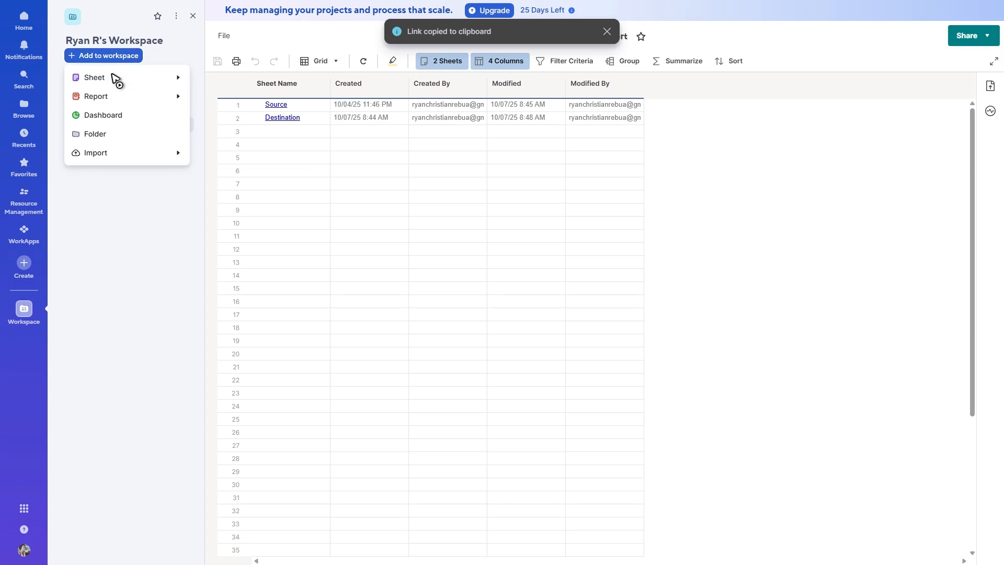
mouse_move(123, 100)
left_click(250, 120)
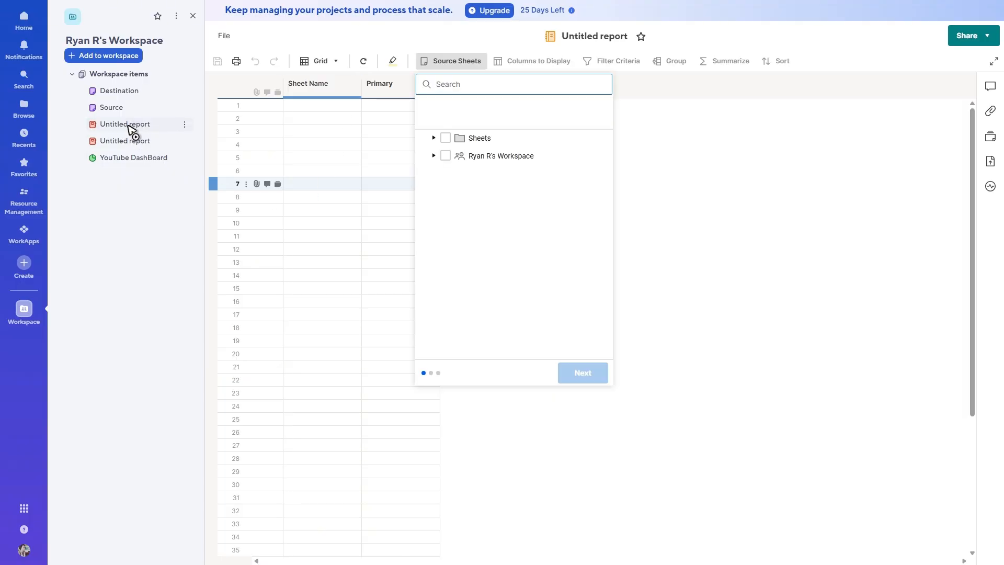
Step: Rename the newly created row report as ROW REPORT
right_click(129, 126)
left_click(234, 215)
type("R")
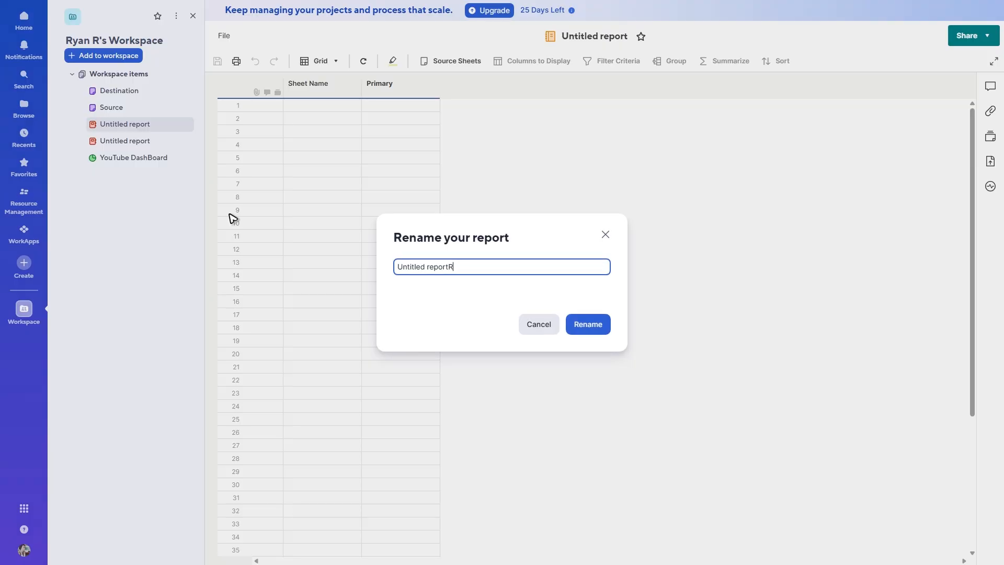
key("ctrl+a")
type("ROW REPORT")
left_click(588, 325)
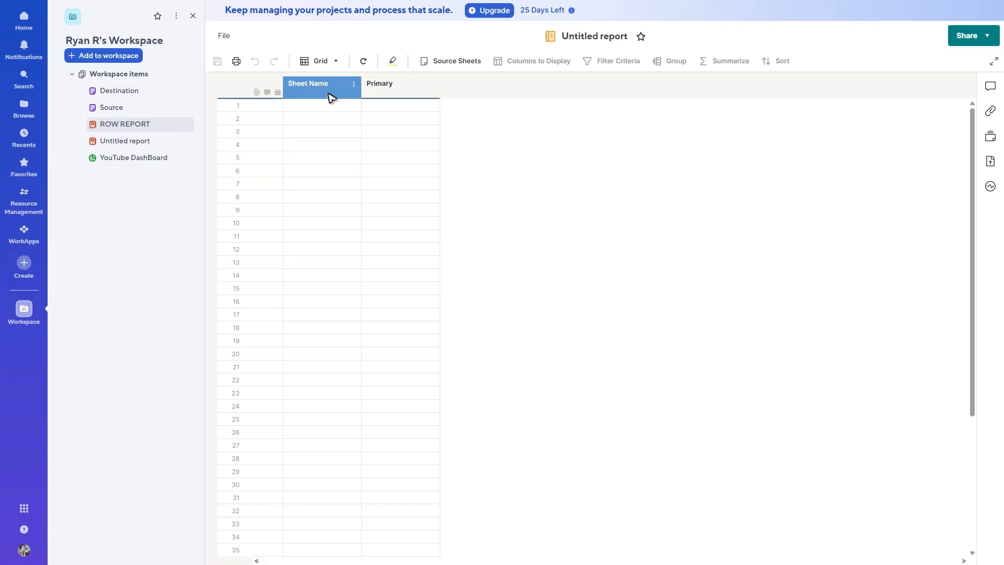
Step: Set only the workspace's Source sheet as the source sheet of the row report
left_click(458, 61)
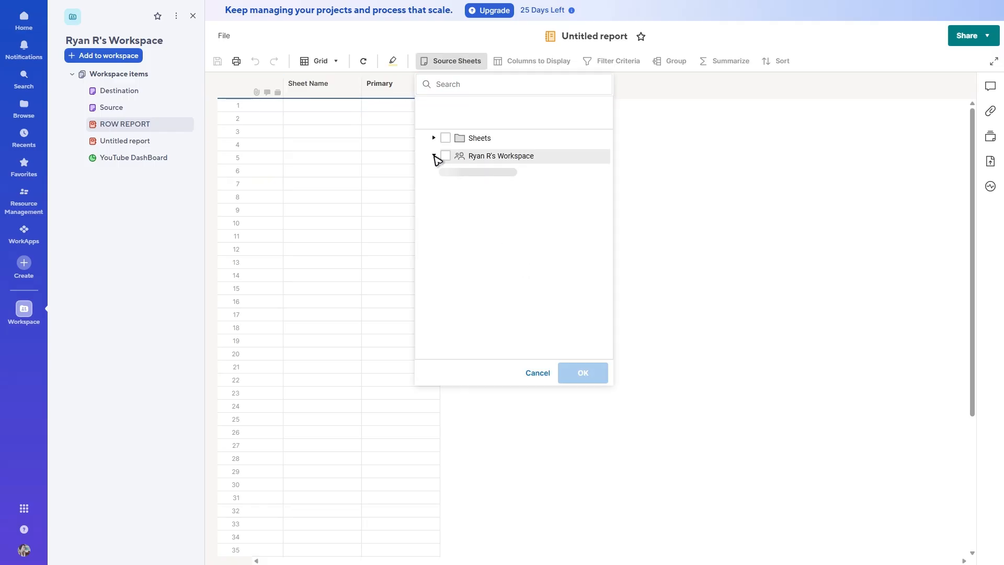
left_click(434, 156)
left_click(458, 174)
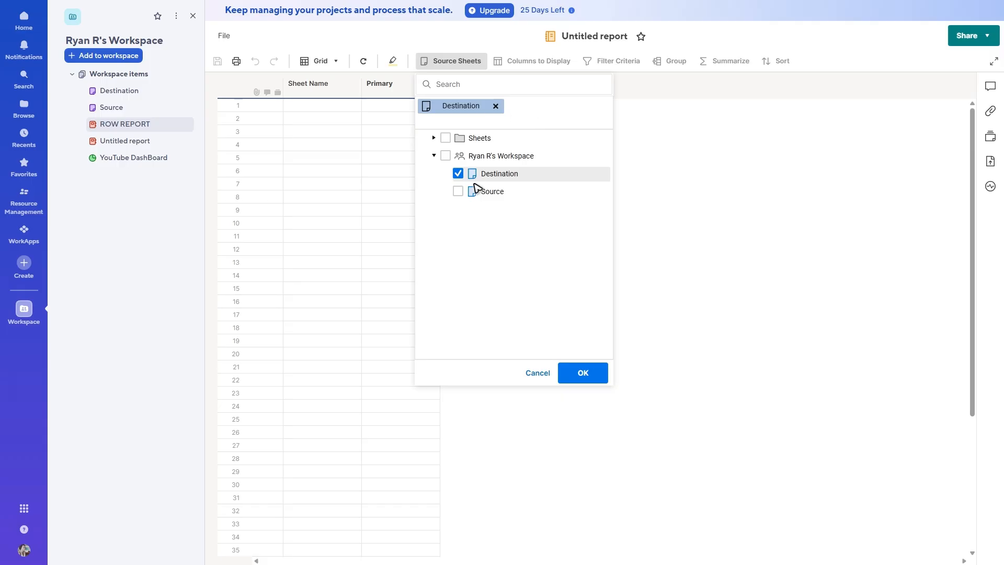
left_click(458, 174)
left_click(459, 191)
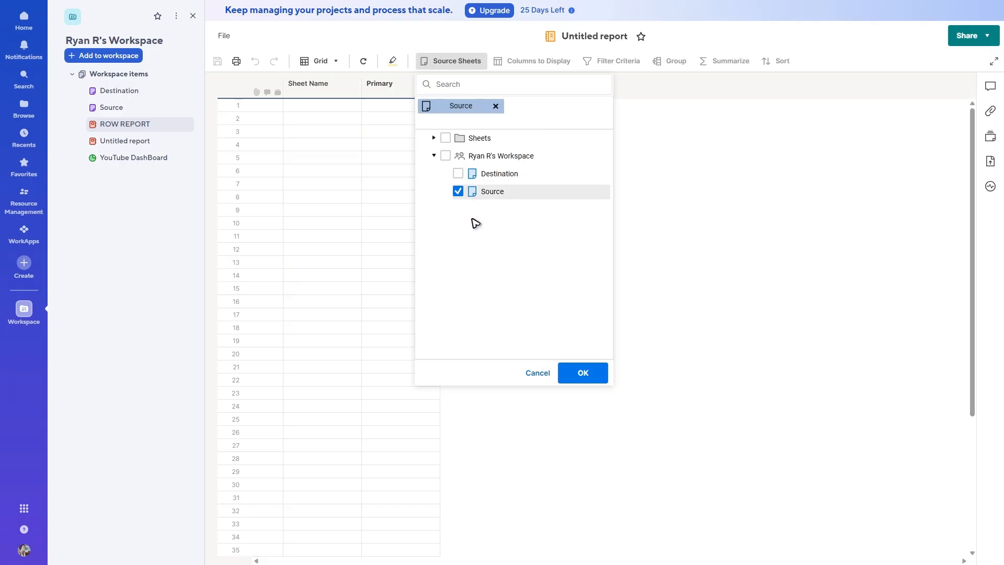
left_click(585, 374)
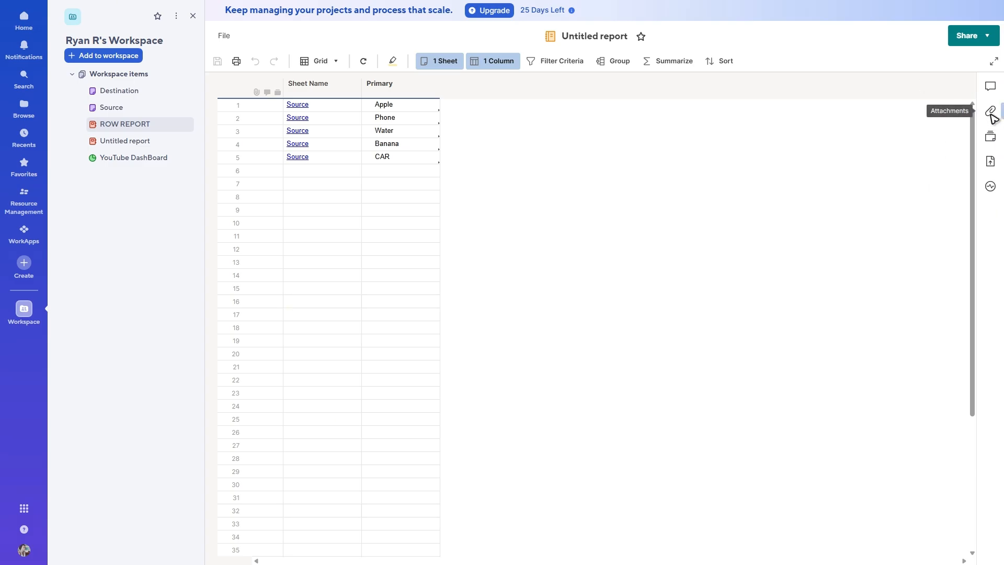
Step: Examine the attachment options for the Apple row and close the attachments view
left_click(990, 113)
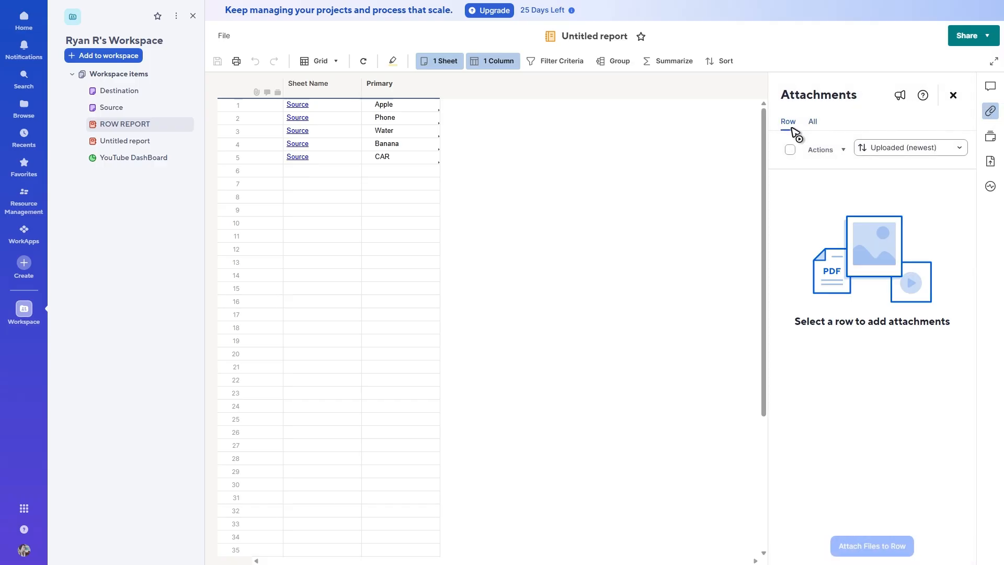
left_click(320, 110)
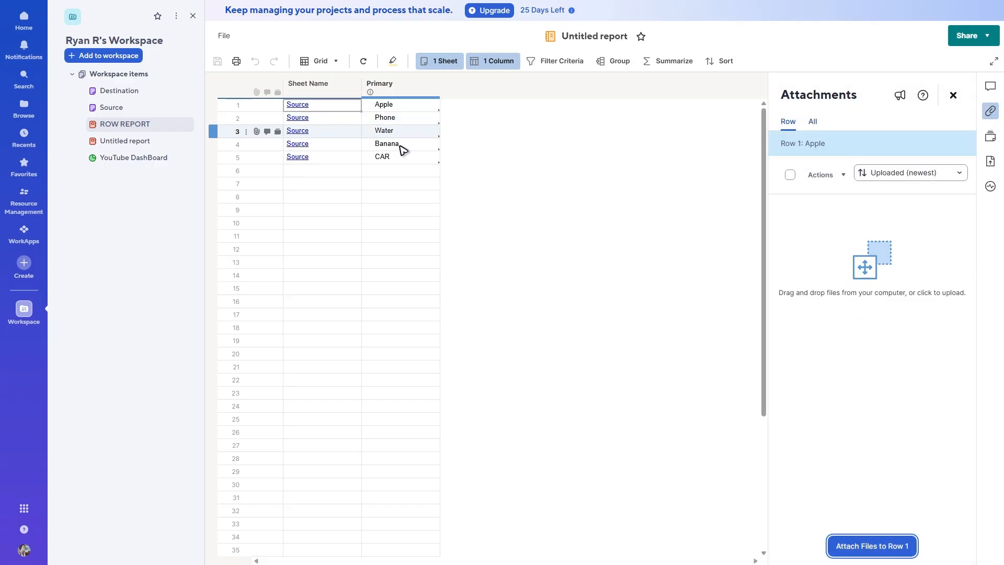
left_click(877, 549)
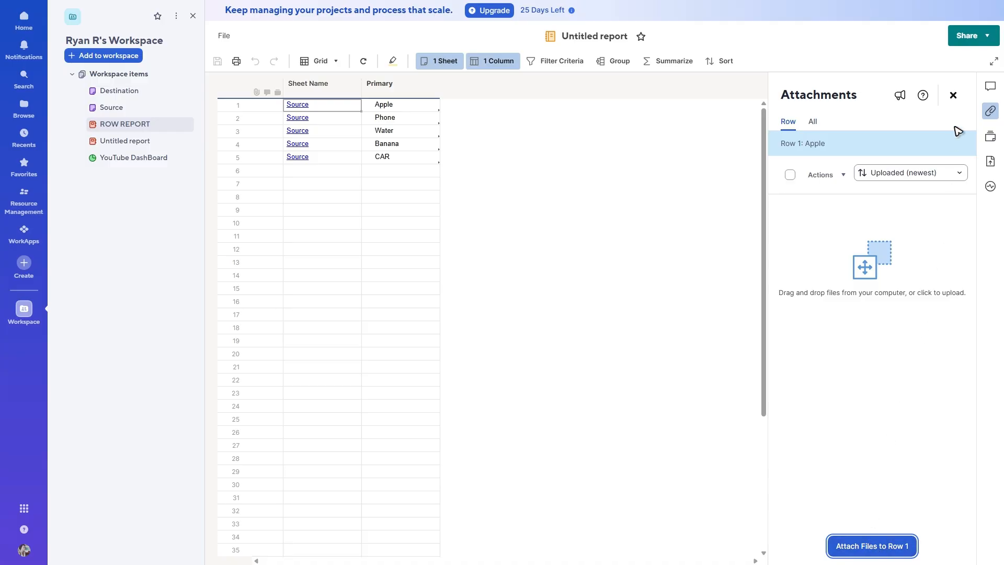
left_click(954, 95)
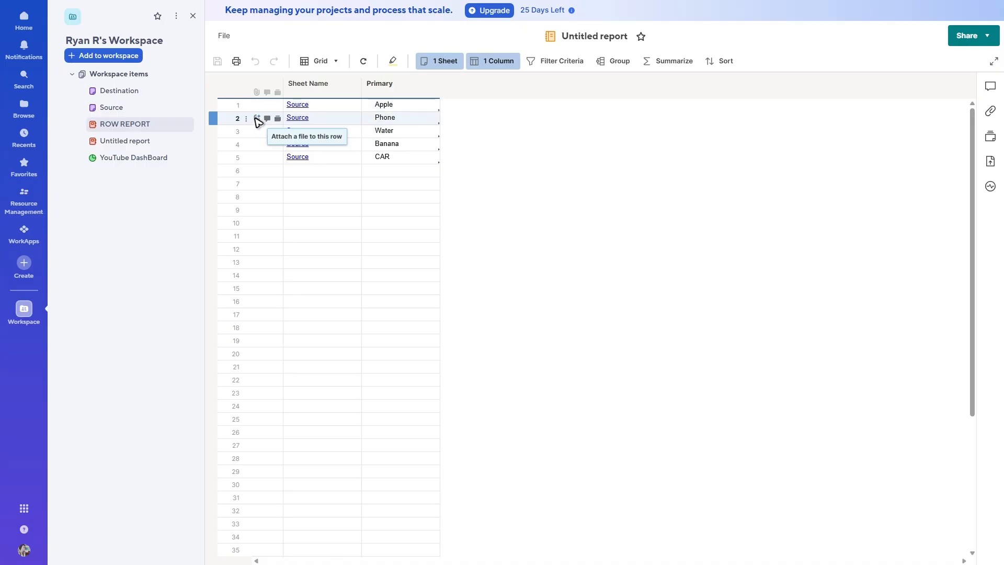
Step: Review the file and link sources available for attaching files to the Phone row
left_click(257, 119)
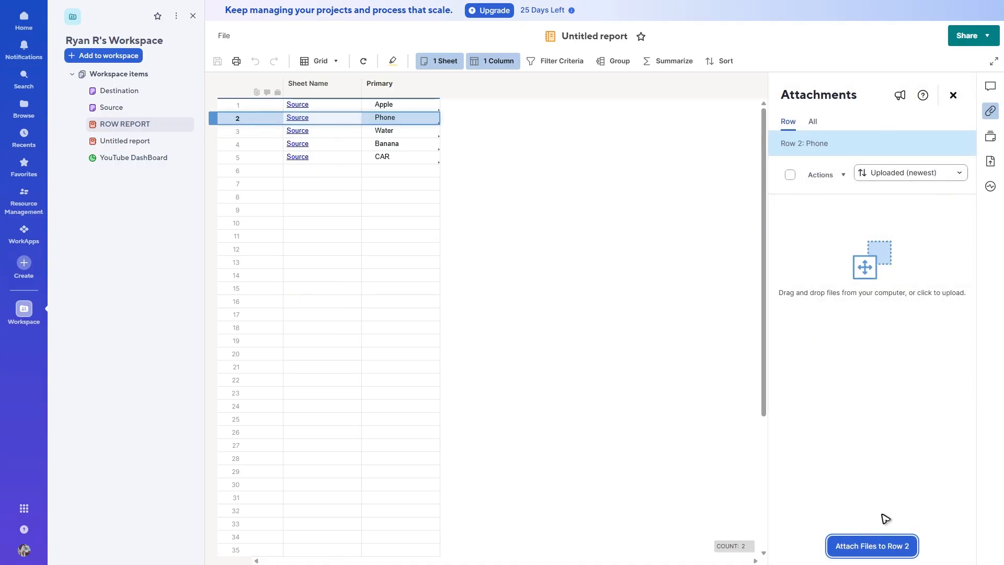
left_click(883, 544)
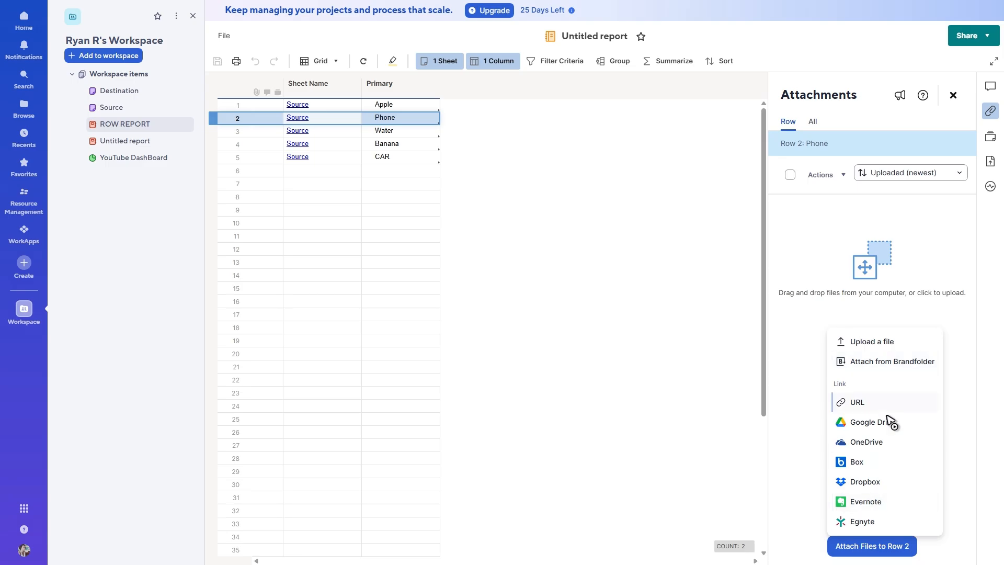
left_click(737, 368)
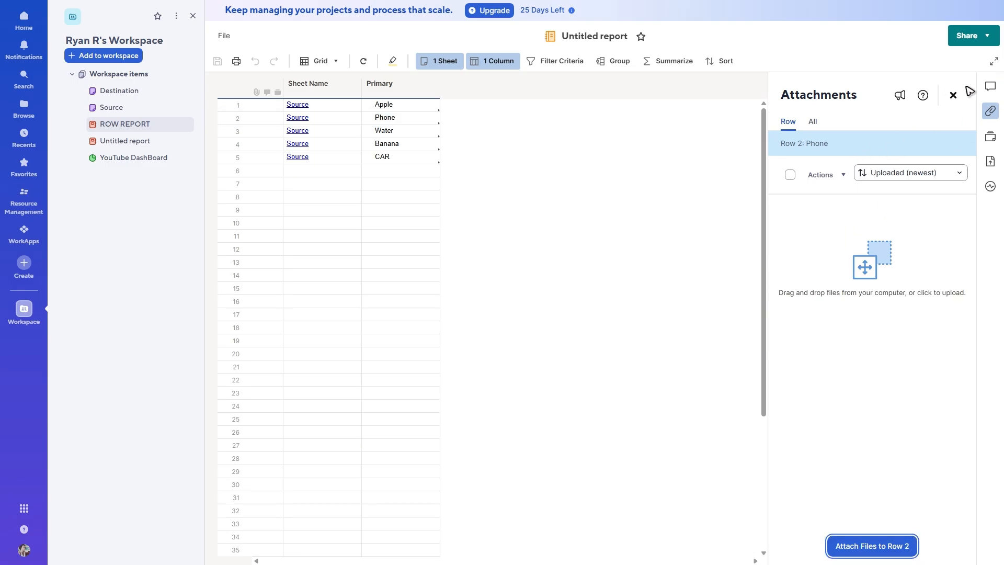
Step: Check the workspace and report sharing options for the row report without sharing it
left_click(993, 61)
left_click(994, 32)
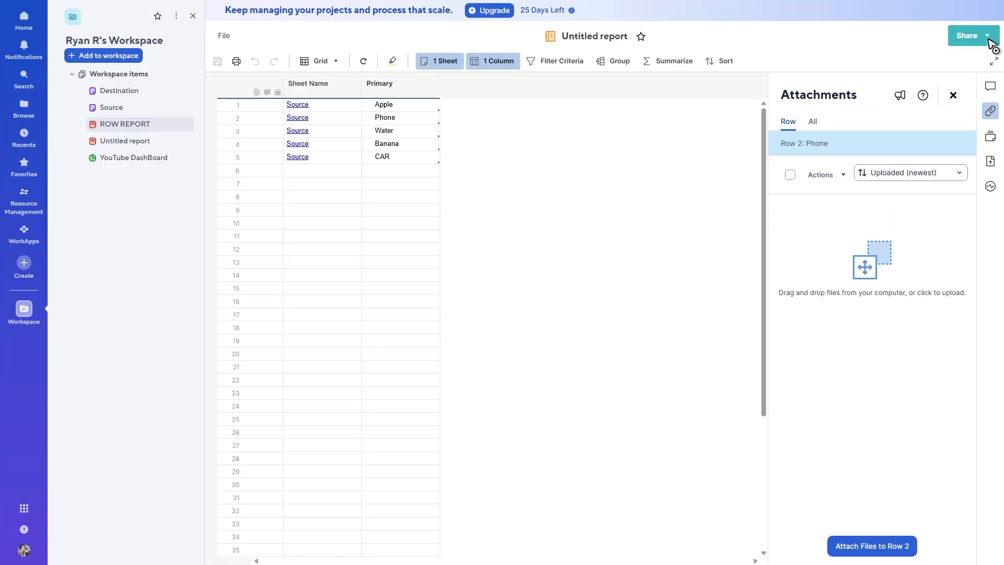
left_click(982, 41)
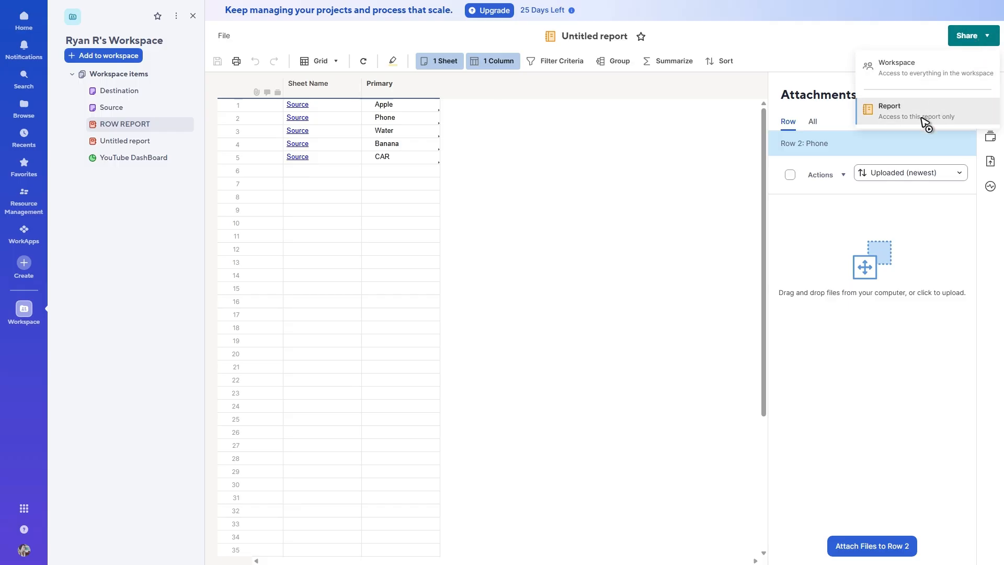
left_click(710, 173)
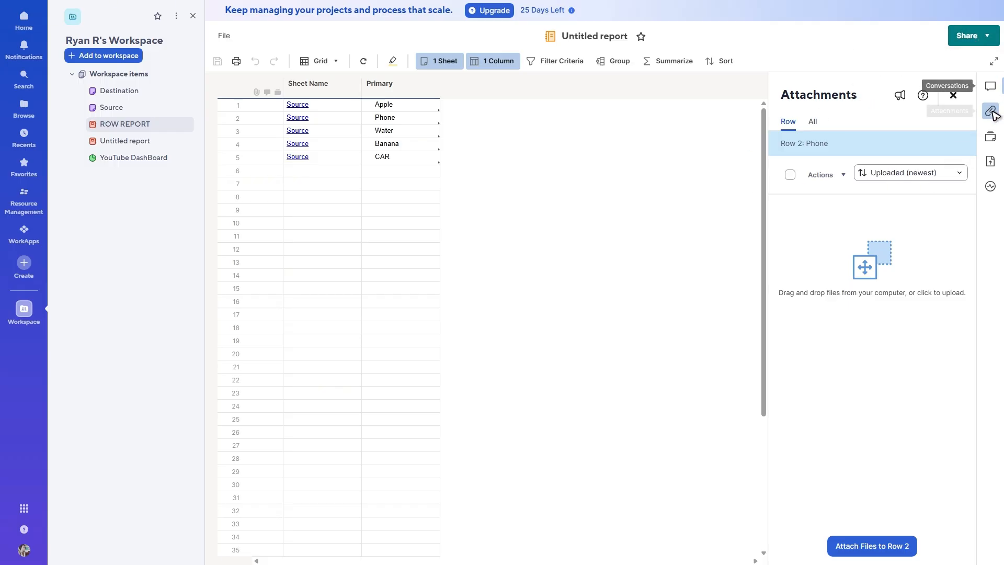